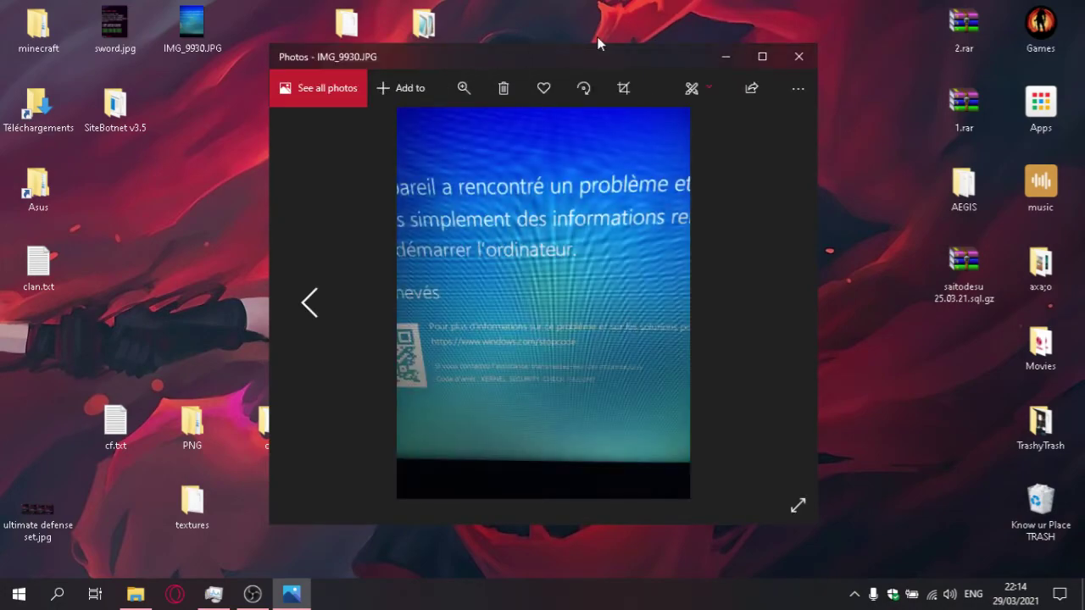
- Maximize and zoom into IMG_9930.JPG to read the KERNEL SECURITY CHECK FAILURE stop code, then close Photos
double_click(576, 56)
click(463, 44)
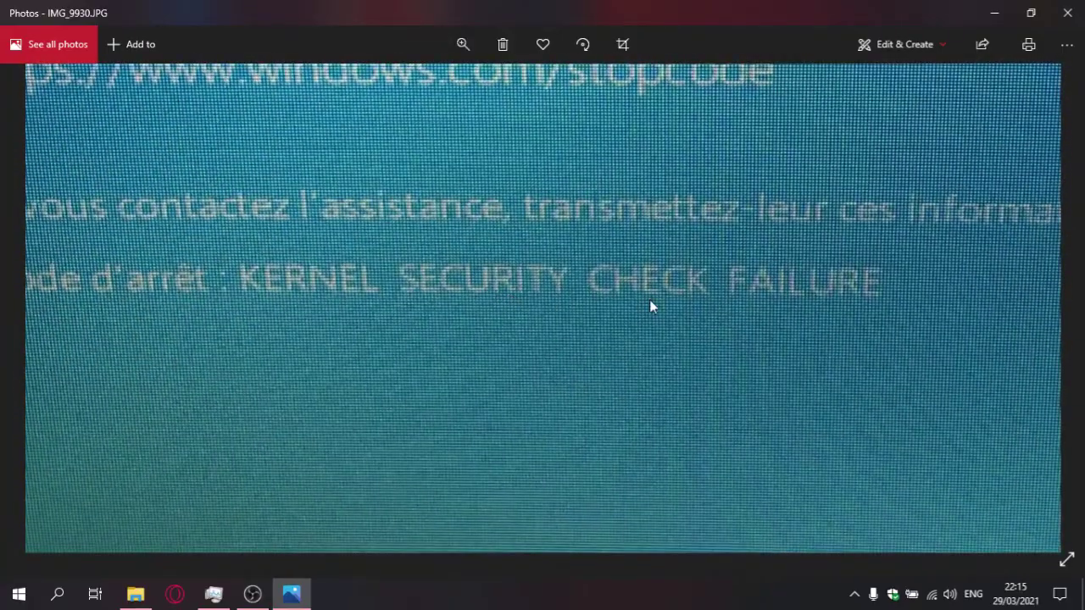
click(1068, 13)
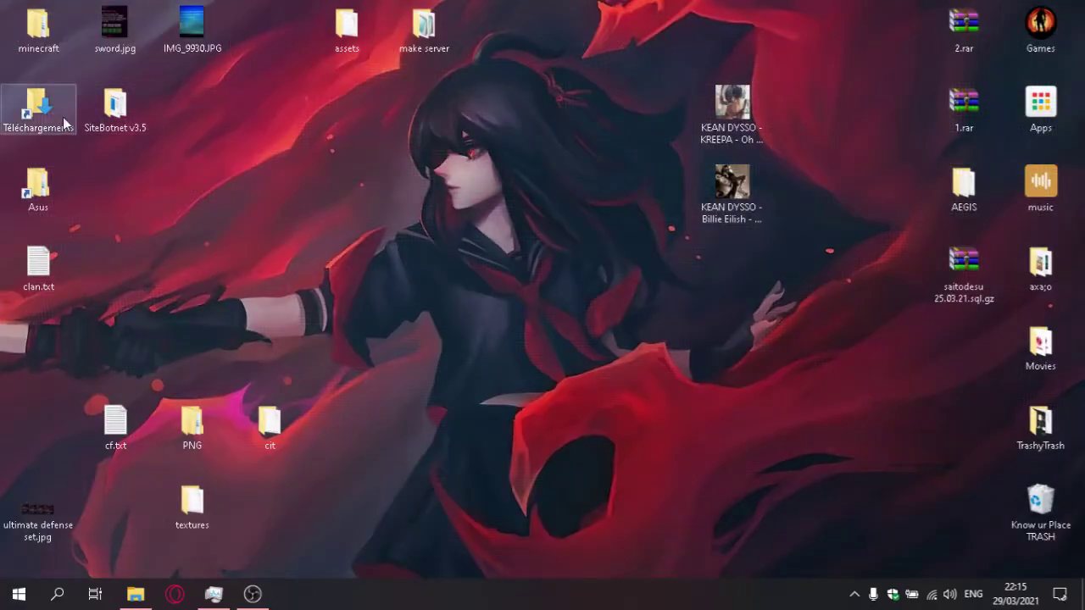
- Browse from the user folder to Local Disk (C:) > Program Files > Epic Games
double_click(58, 201)
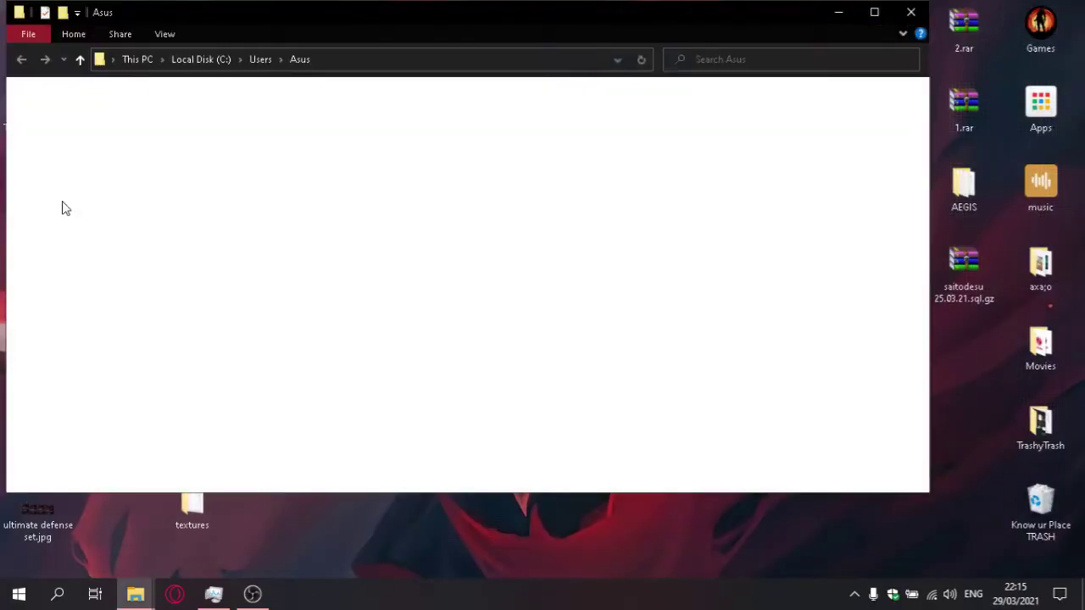
click(84, 312)
double_click(196, 292)
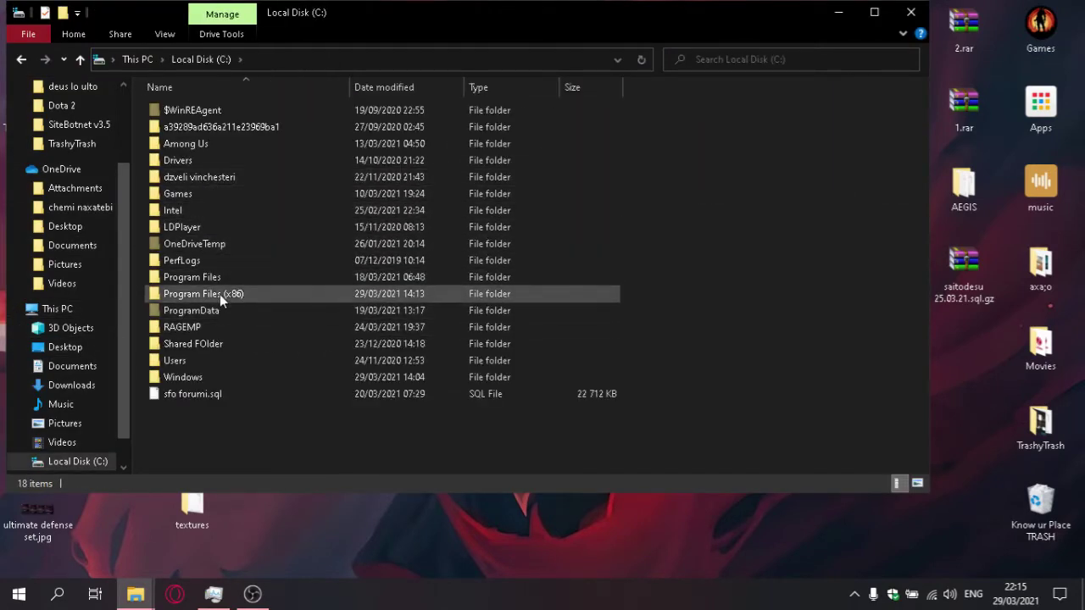
double_click(220, 279)
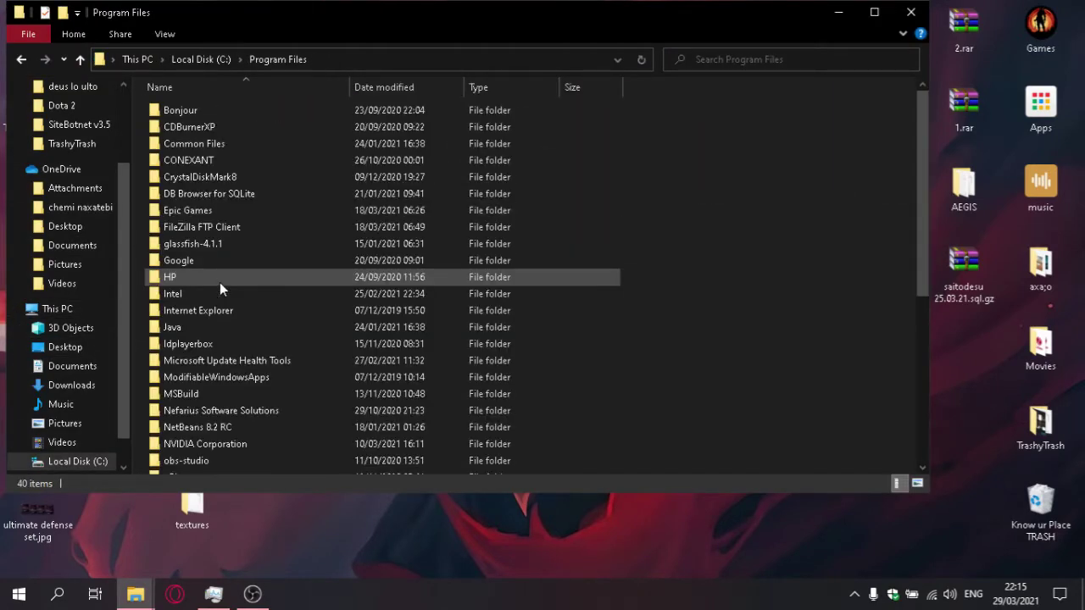
double_click(222, 227)
click(293, 59)
double_click(221, 213)
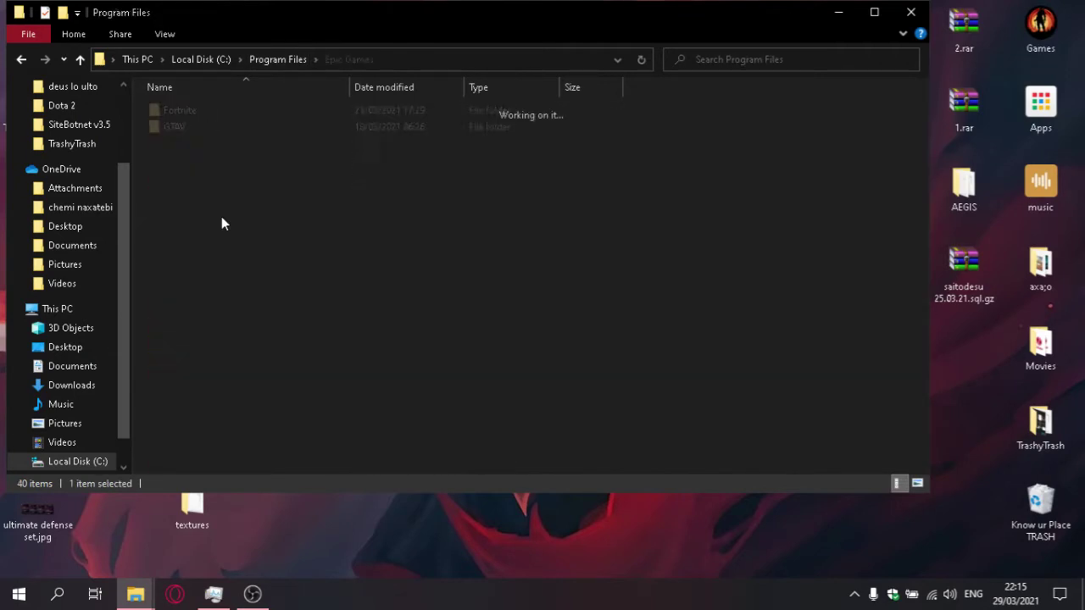
- Continue through Fortnite > FortniteGame > Binaries > Win64 into the EasyAntiCheat folder
double_click(209, 117)
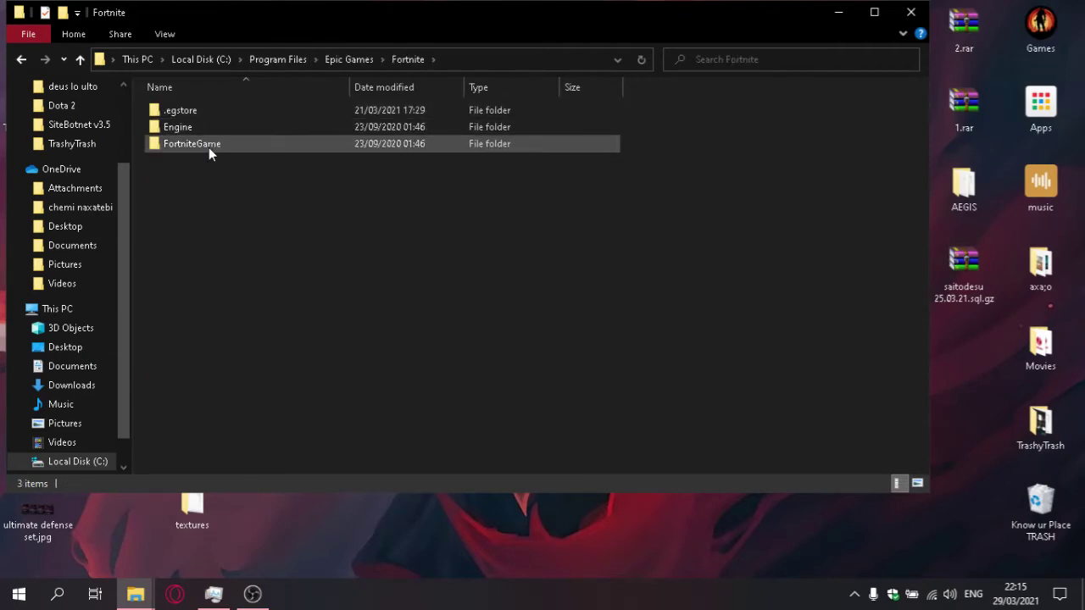
double_click(209, 144)
drag(281, 20, 420, 84)
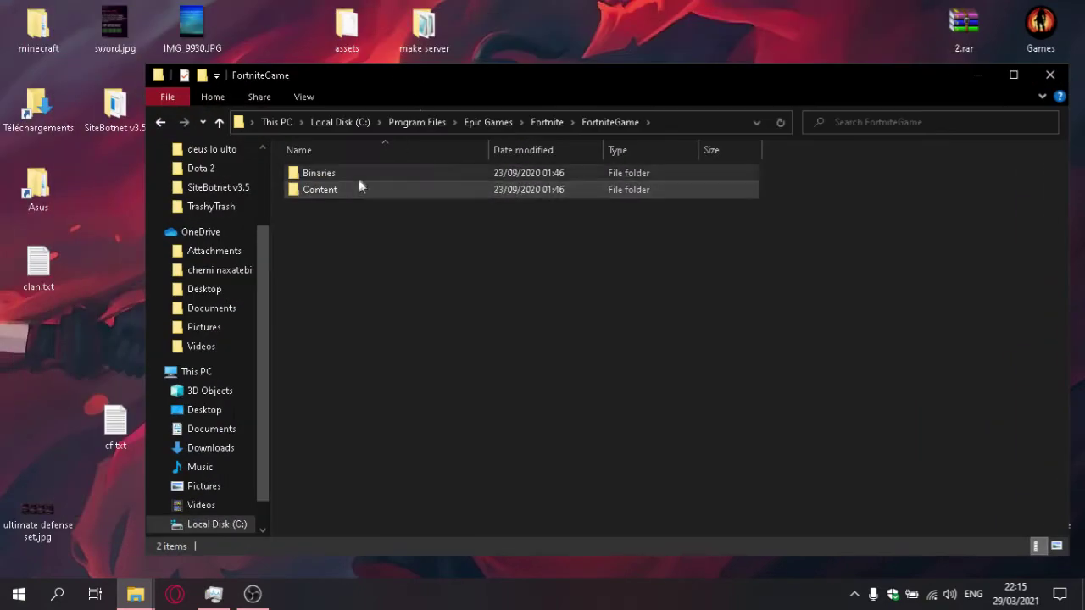
double_click(358, 175)
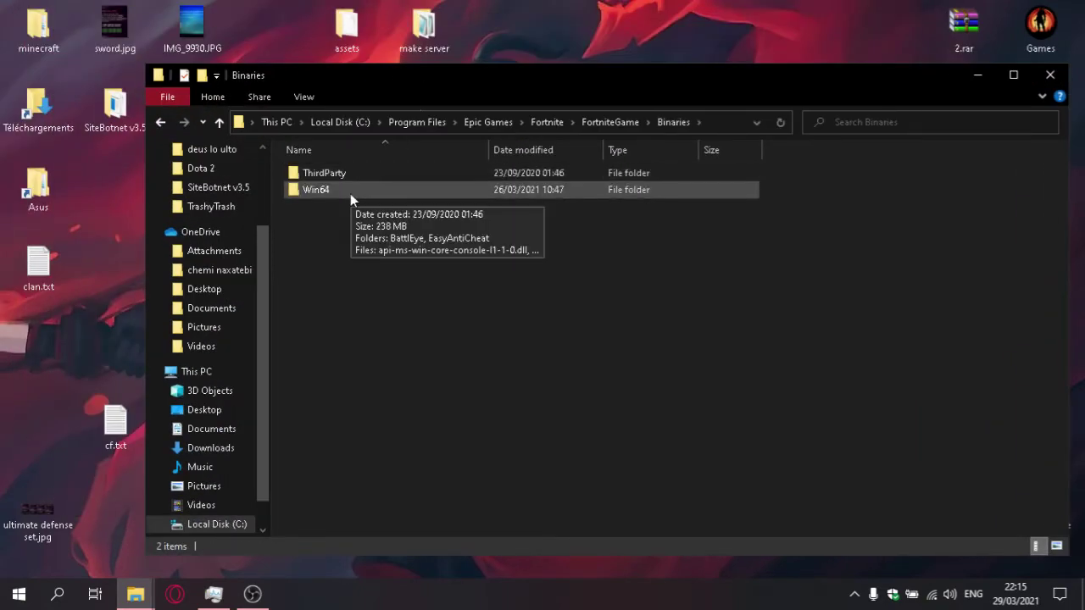
double_click(350, 190)
scroll(368, 289, down, 1)
scroll(368, 289, up, 1)
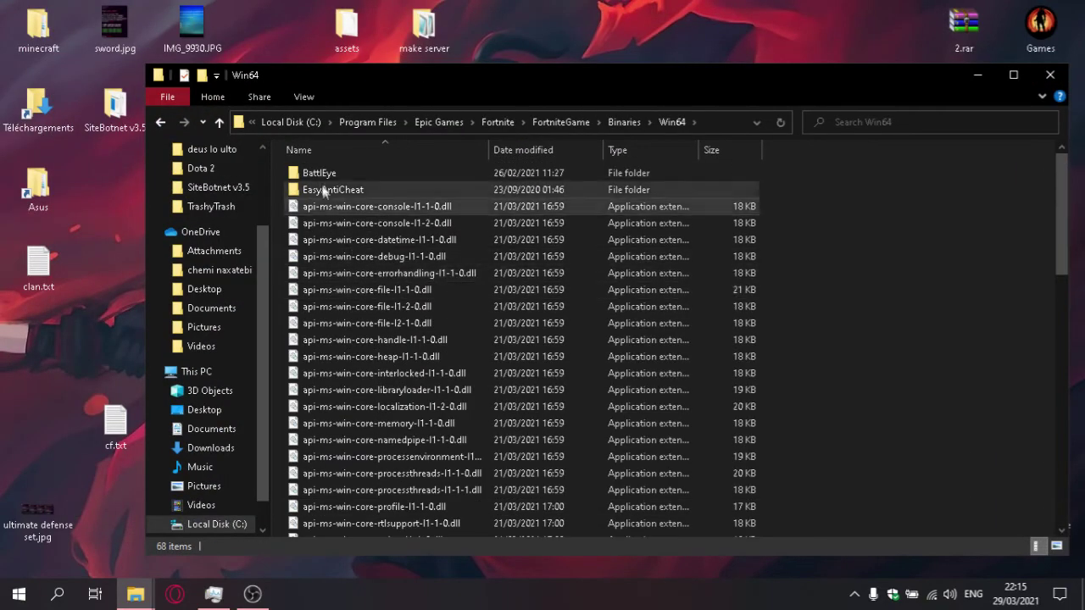
click(323, 191)
double_click(323, 191)
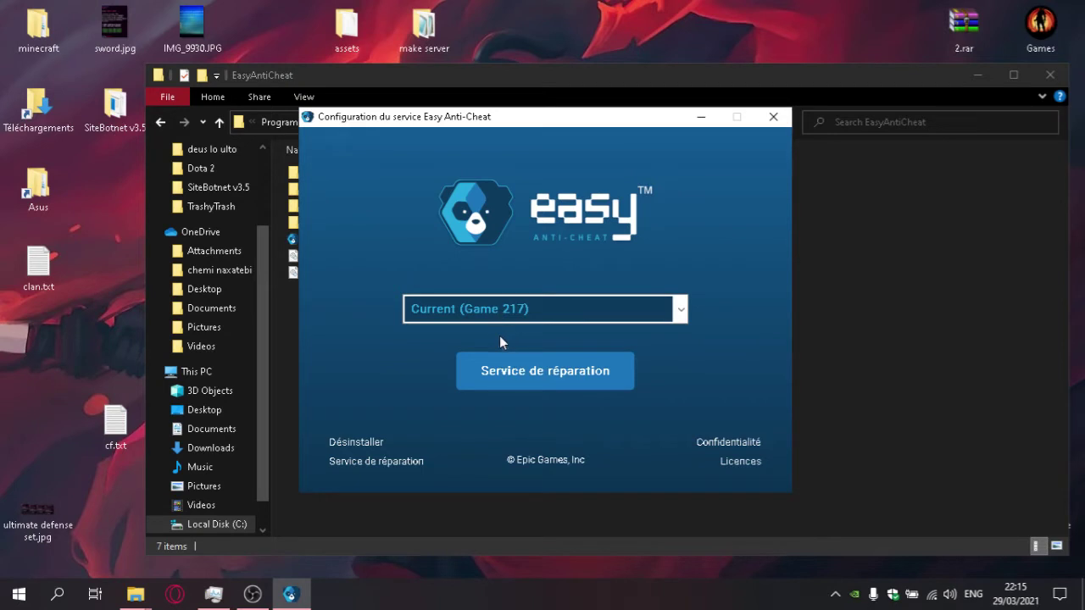
- Start the Easy Anti-Cheat 'Service de réparation' repair for Fortnite
click(519, 376)
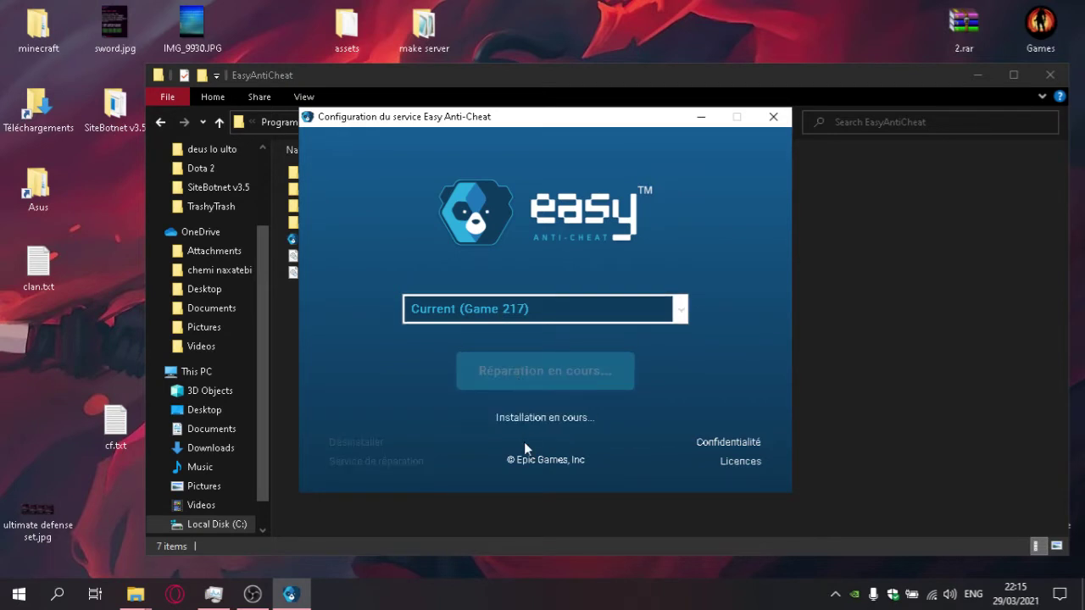
- Finish the Easy Anti-Cheat setup and return to Fortnite's Win64 folder
click(773, 119)
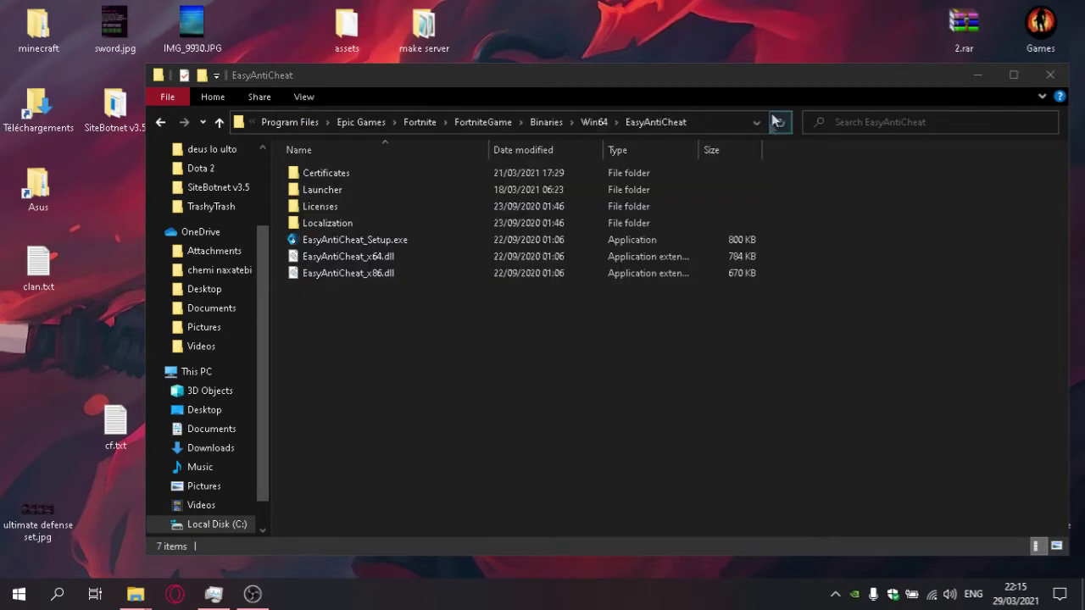
click(527, 298)
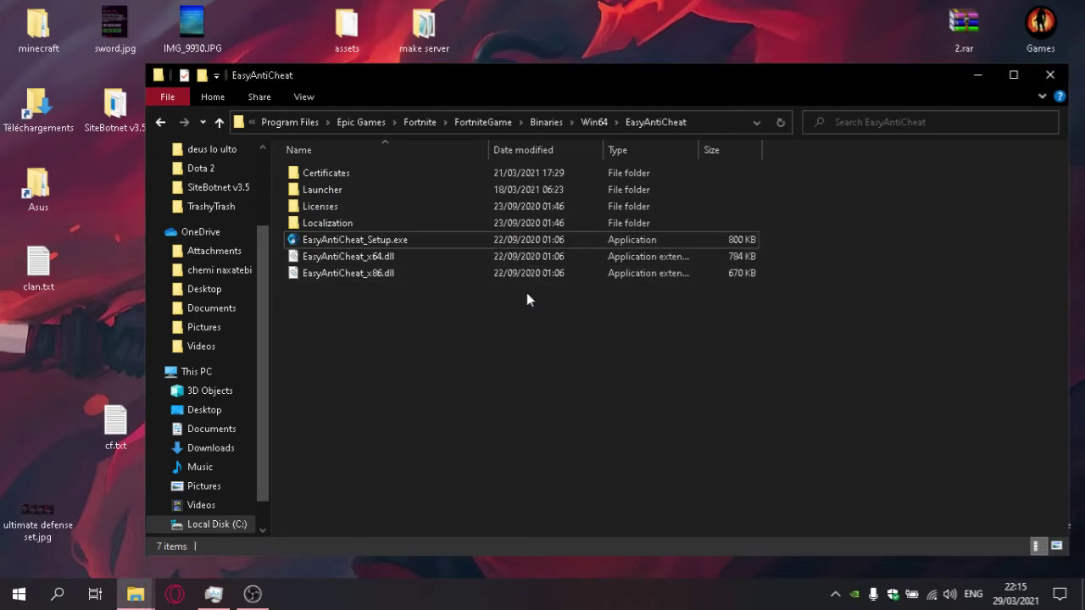
click(597, 123)
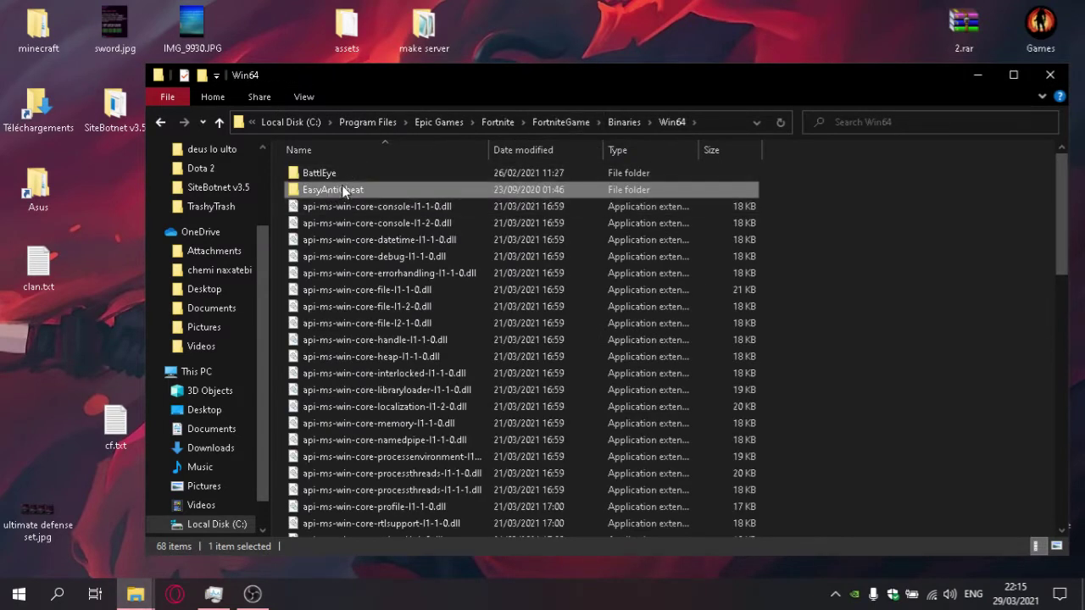
mouse_move(319, 173)
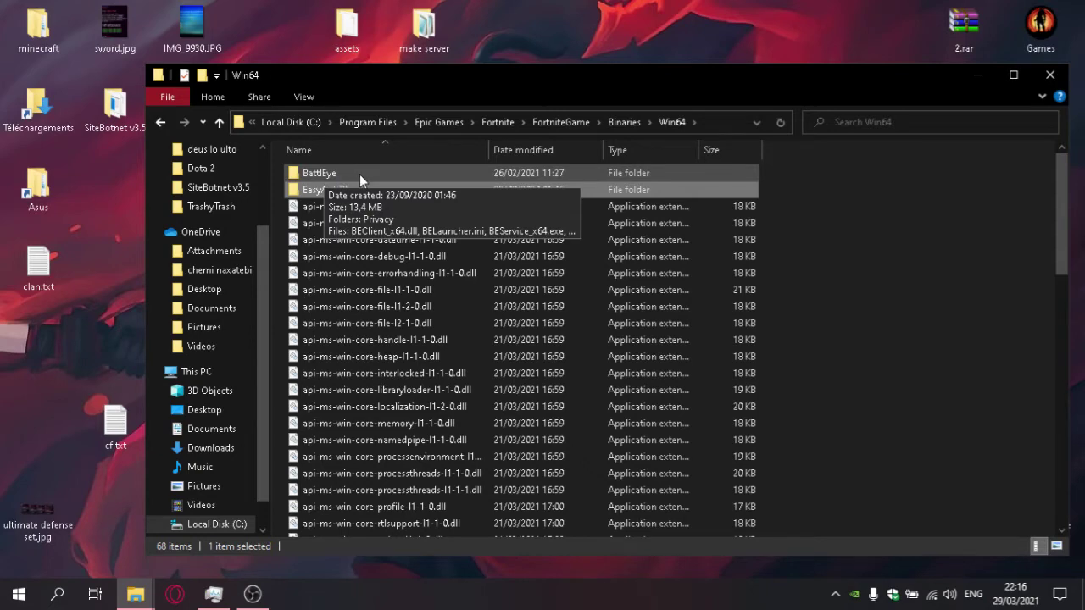
- Run Uninstall_BattlEye.bat from the BattlEye folder, then minimize that window
double_click(359, 174)
click(339, 273)
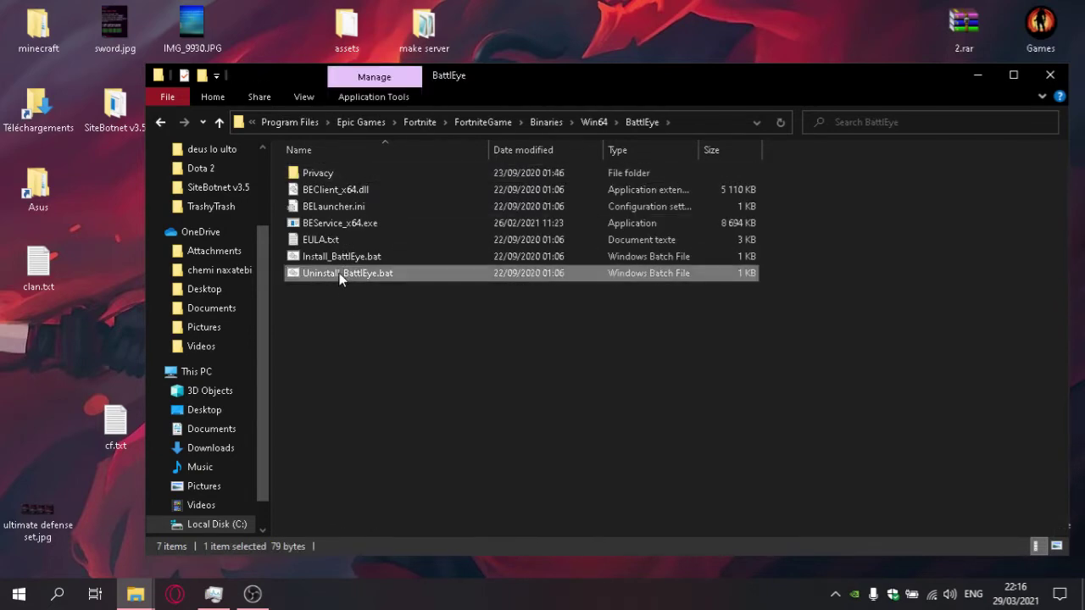
double_click(392, 274)
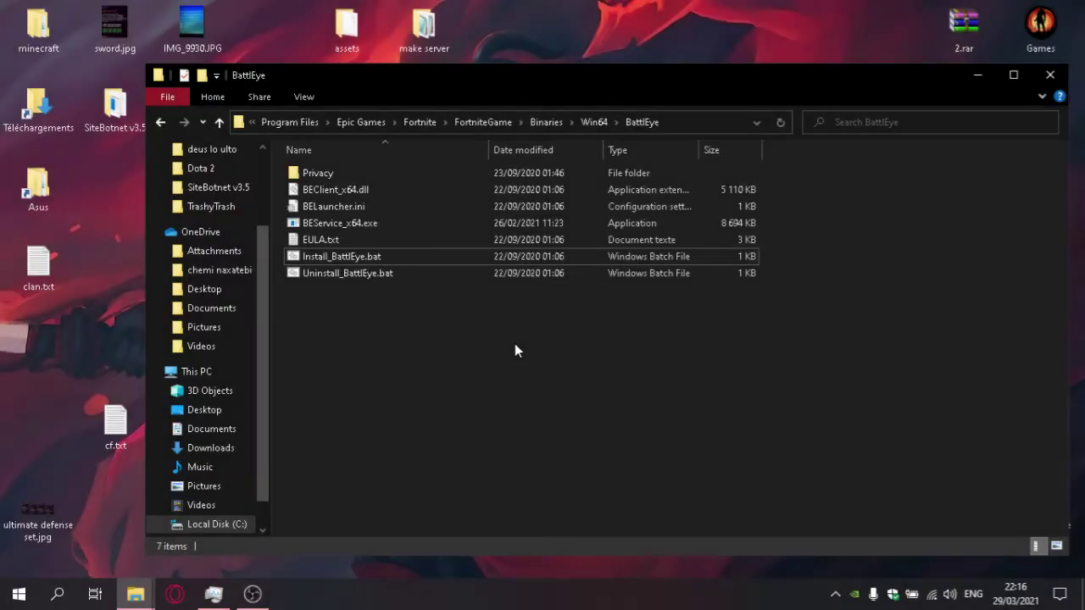
click(977, 74)
- Launch Fortnite from the Games shortcuts folder, then close that folder with Alt+F4
double_click(1040, 25)
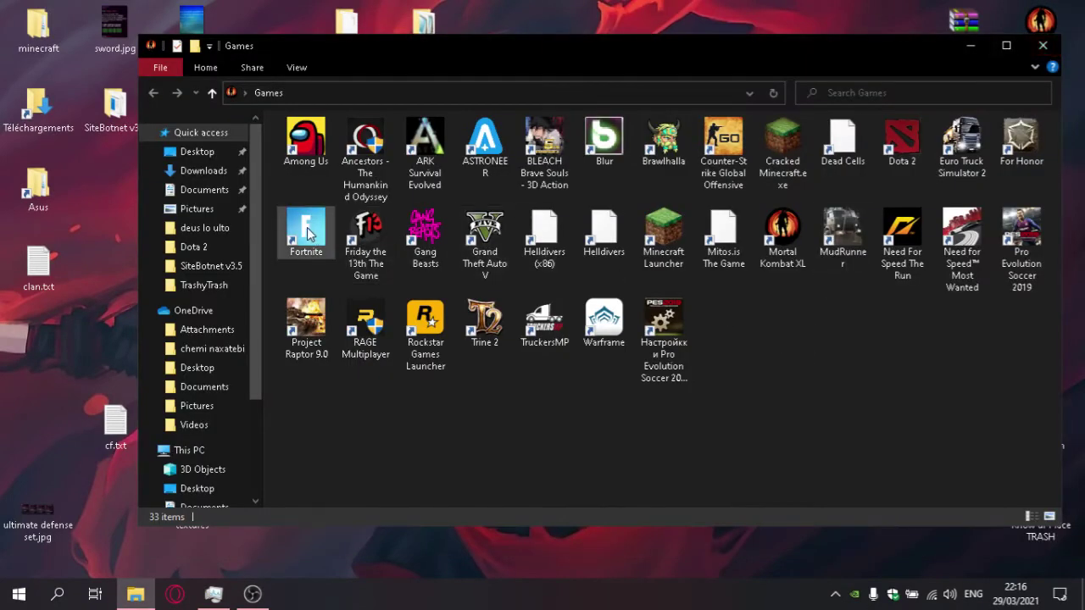
click(309, 234)
click(417, 435)
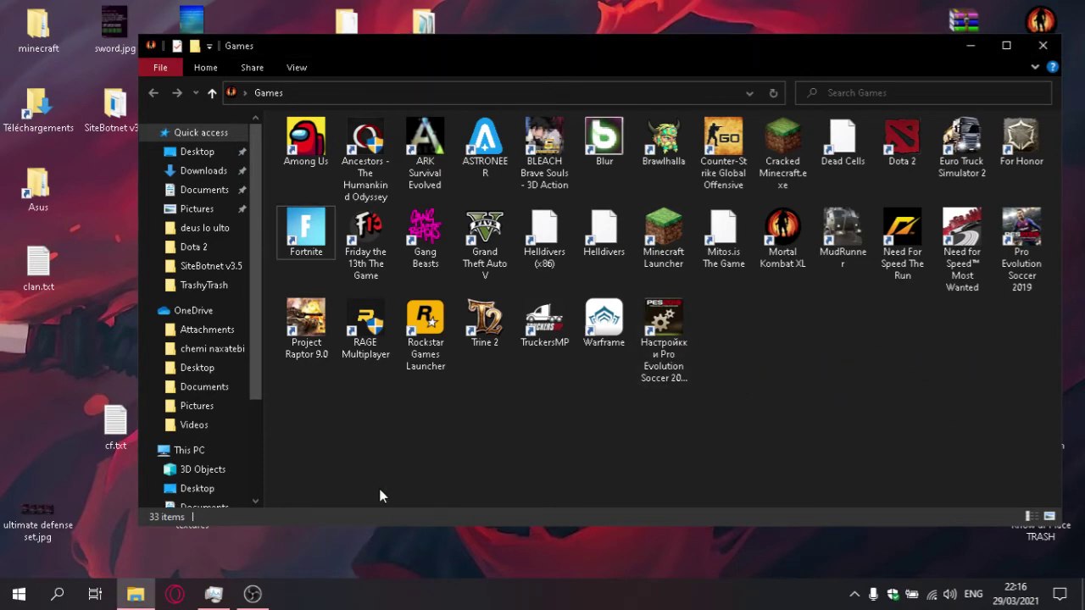
key(alt+F4)
- Check Task Manager for the Fortnite process and switch to the running game
key(ctrl+shift+Escape)
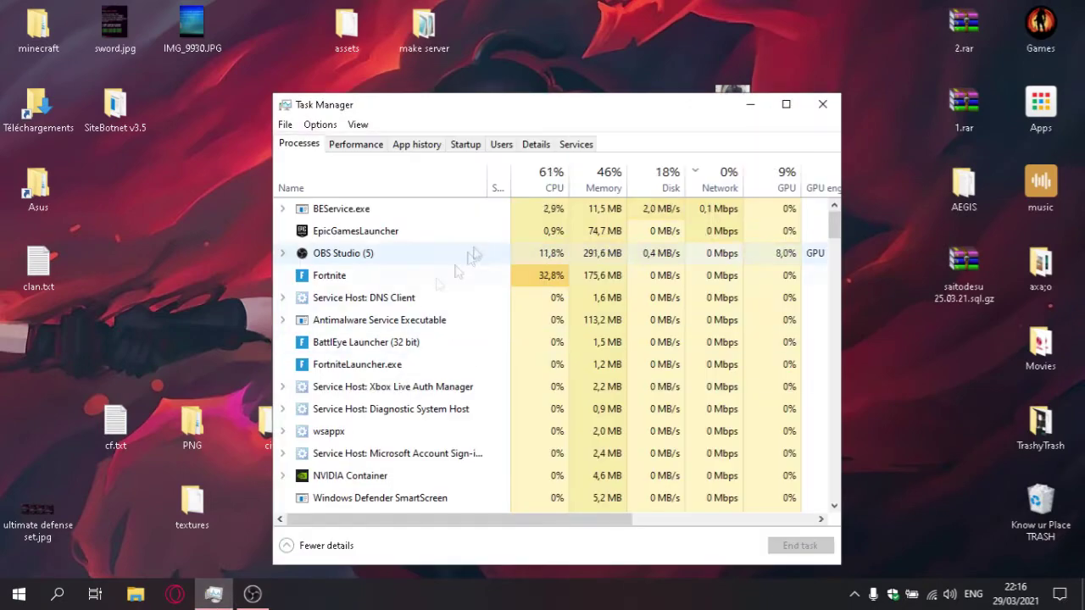
key(super+Down)
drag(468, 139, 546, 483)
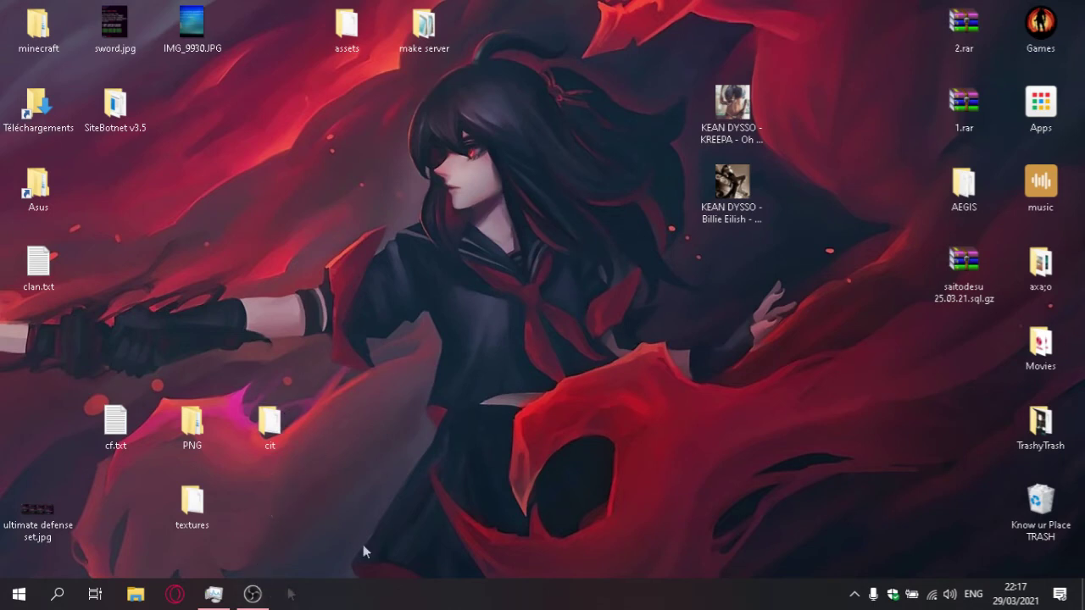
click(214, 593)
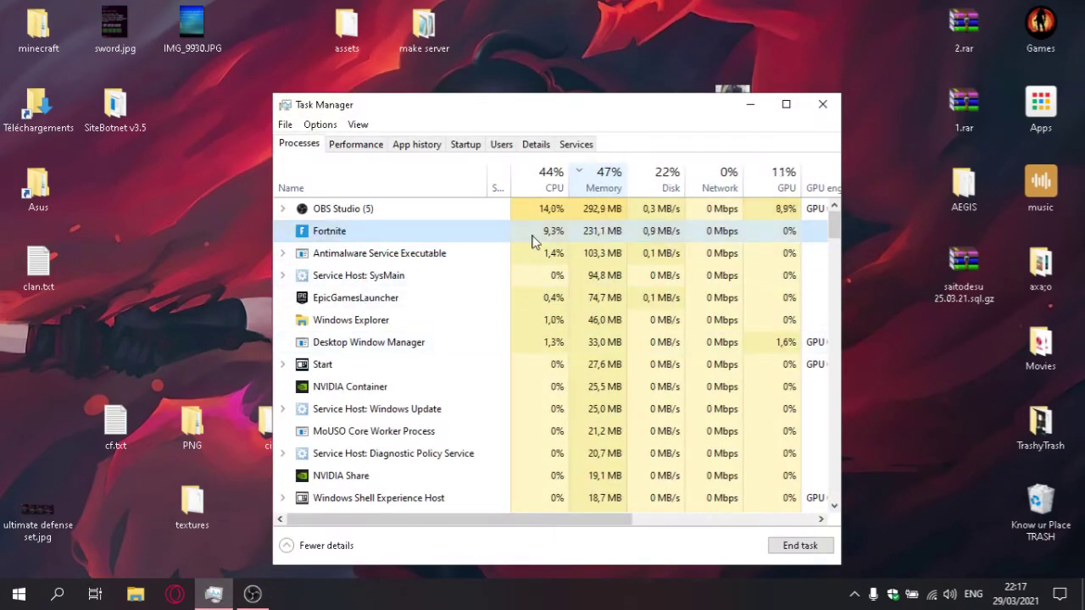
double_click(605, 237)
- Minimize Task Manager and pick PLAY on Fortnite's Battle Royale card
click(750, 104)
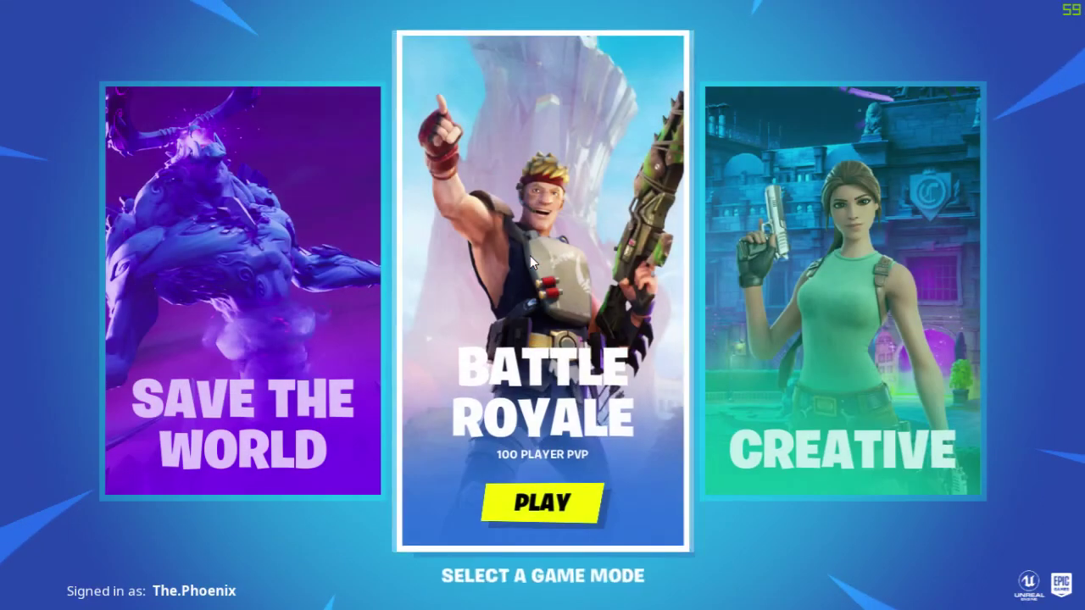
click(635, 457)
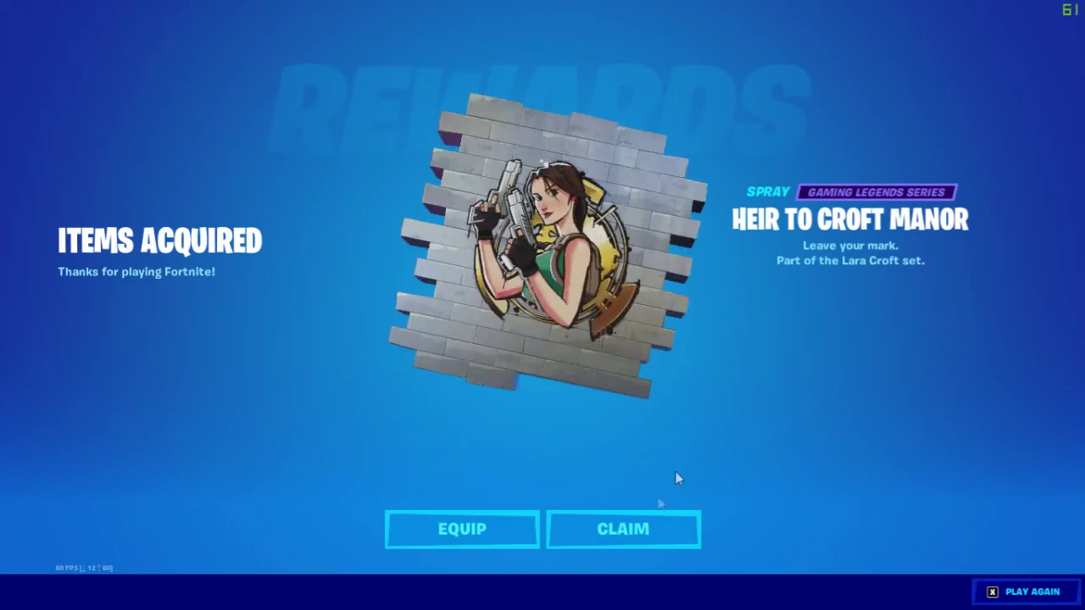
- Claim the Heir to Croft Manor spray to continue into the Chapter 2 Season 6 lobby
click(627, 532)
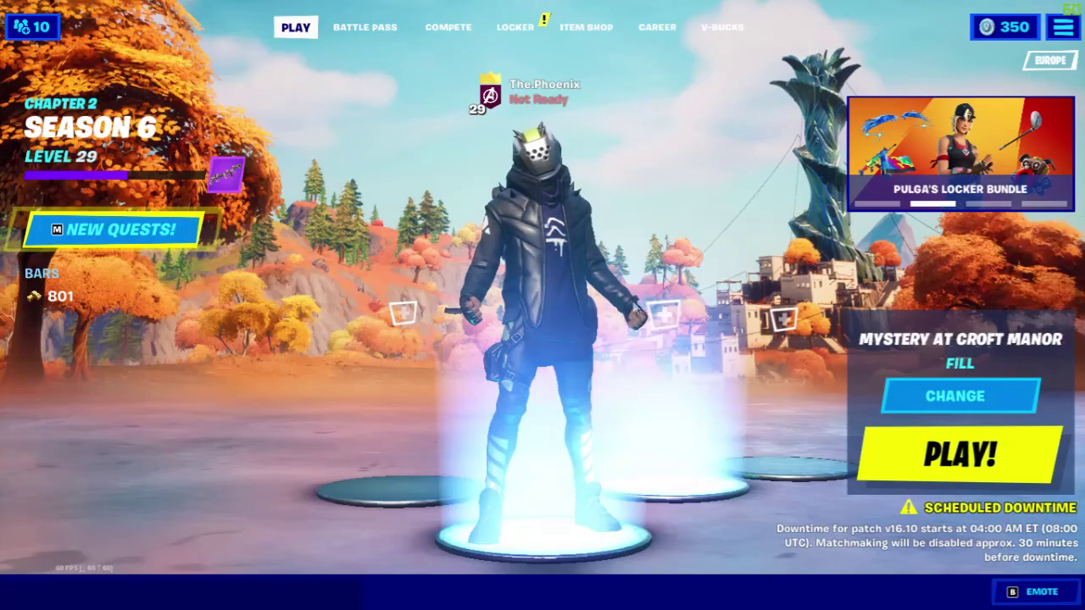